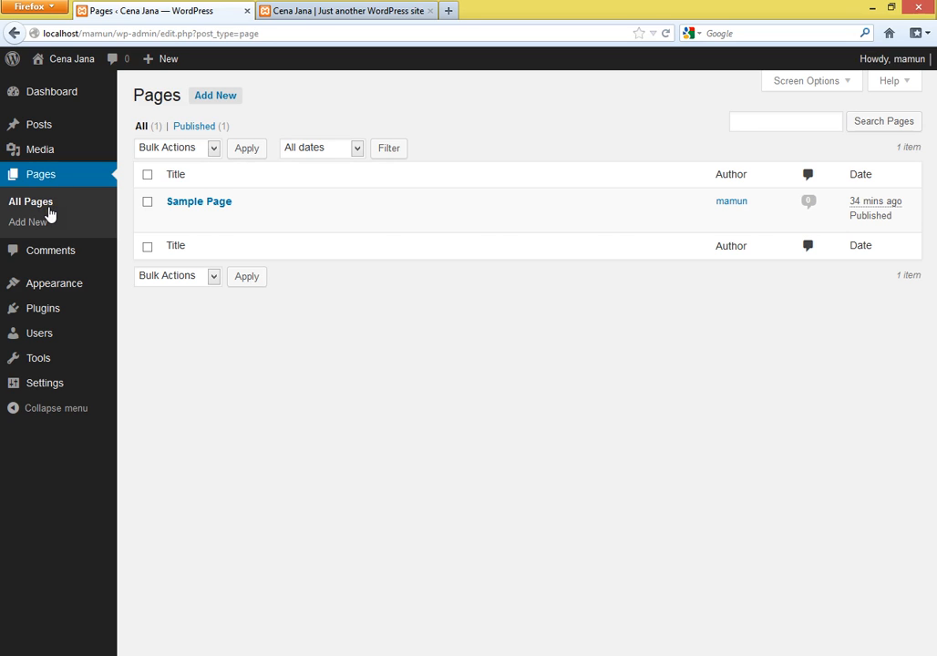
- Start a new page and title it "About"
click(51, 210)
click(87, 214)
click(30, 223)
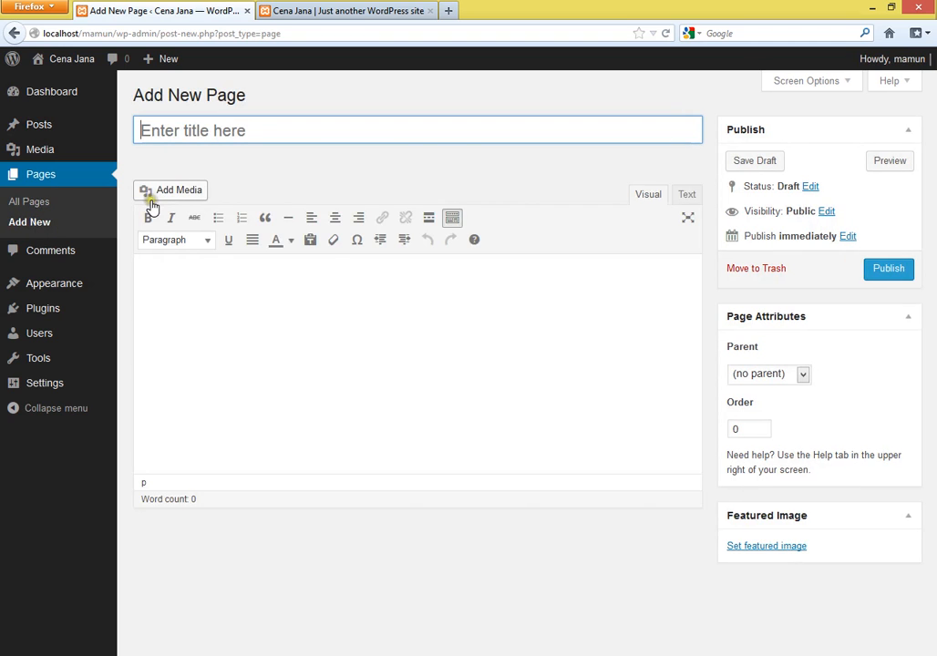
click(33, 204)
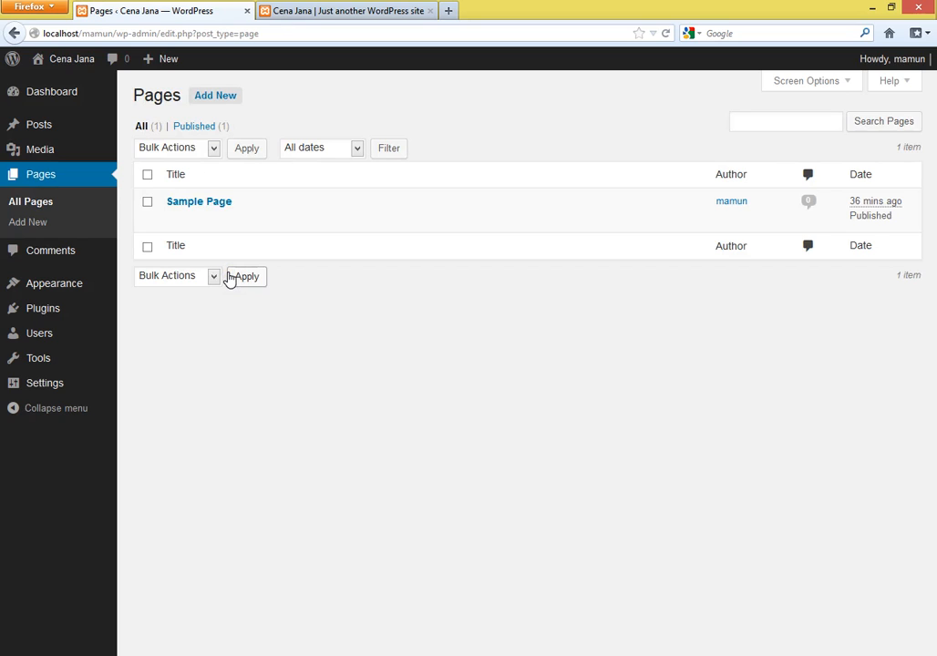
click(218, 102)
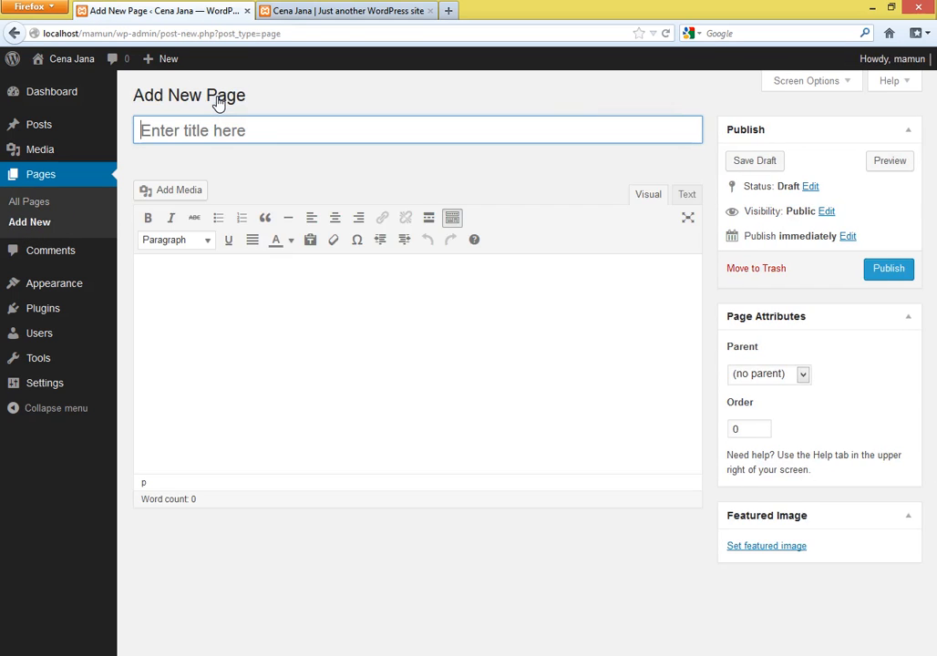
click(187, 133)
text(About)
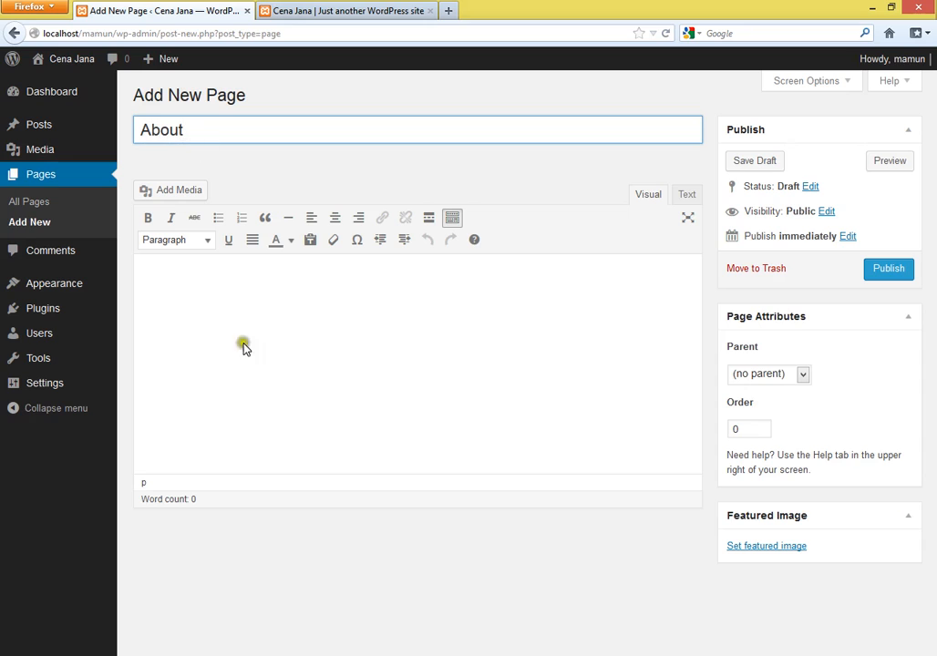
click(220, 297)
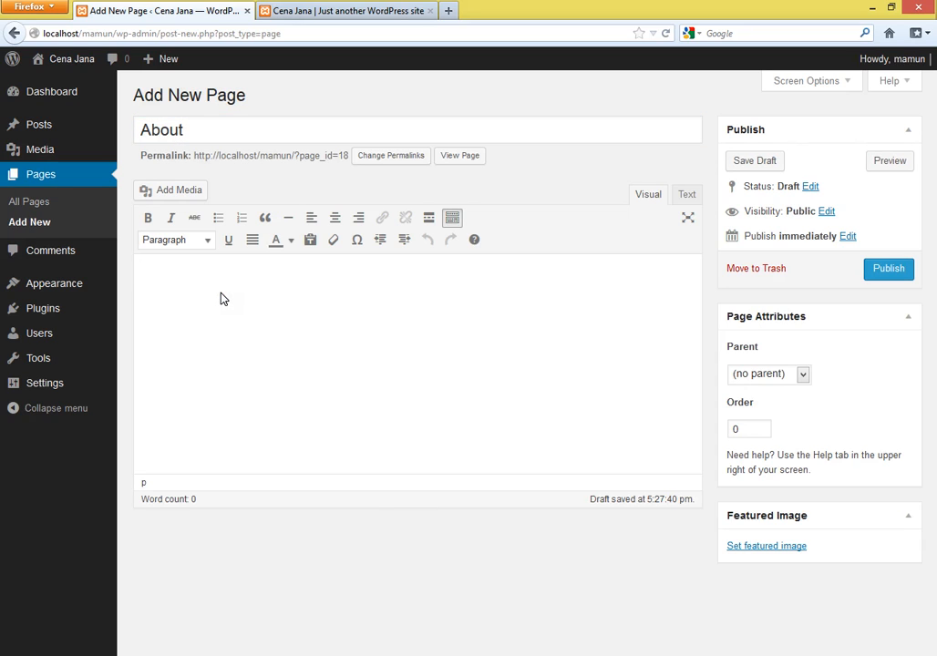
click(293, 307)
mouse_move(52, 128)
click(152, 135)
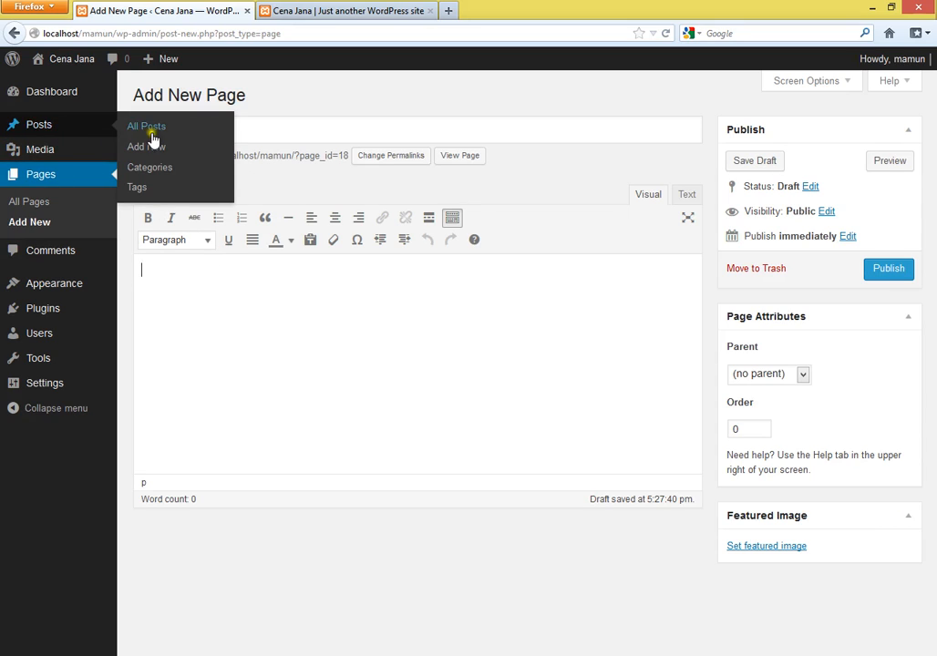
click(208, 130)
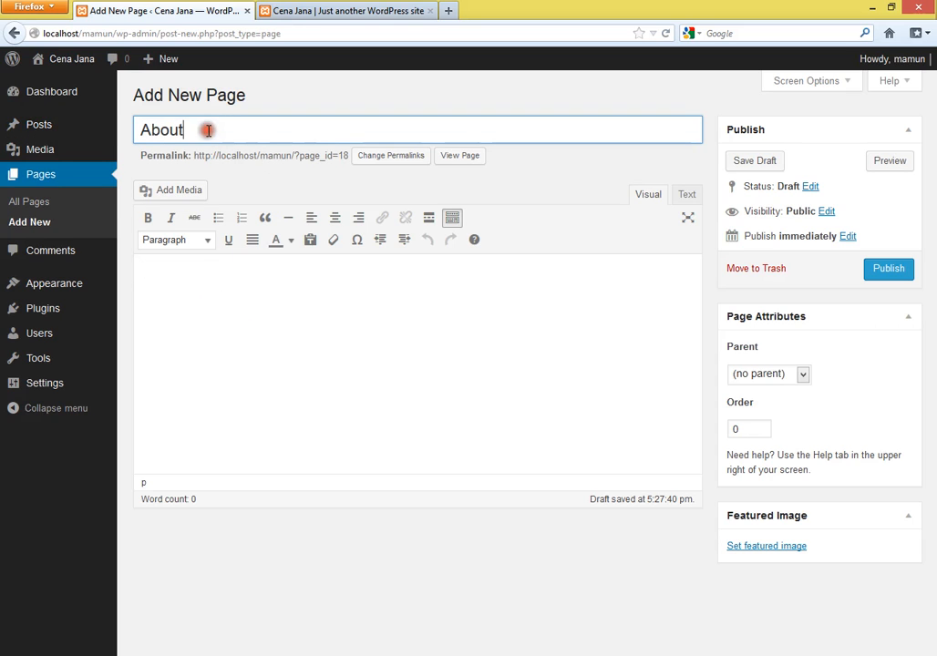
click(194, 308)
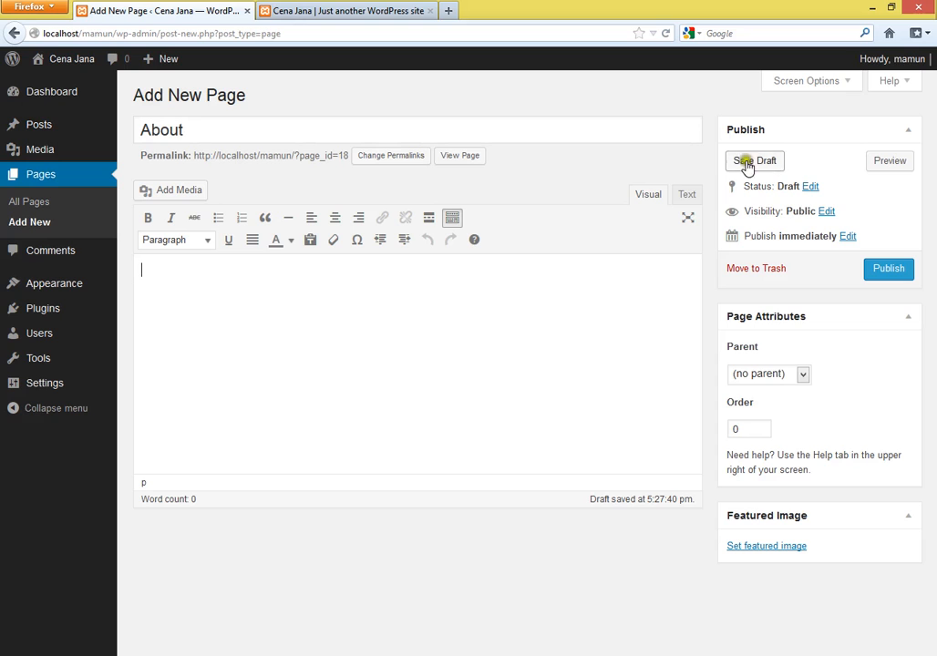
- Review the page's status and visibility options, keeping Draft and Public
click(811, 187)
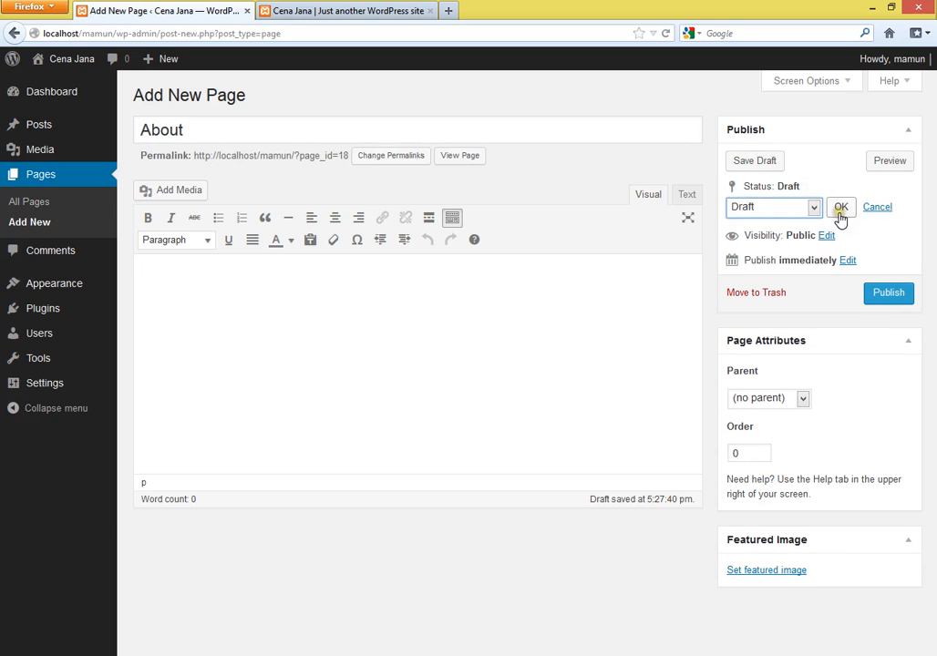
click(811, 208)
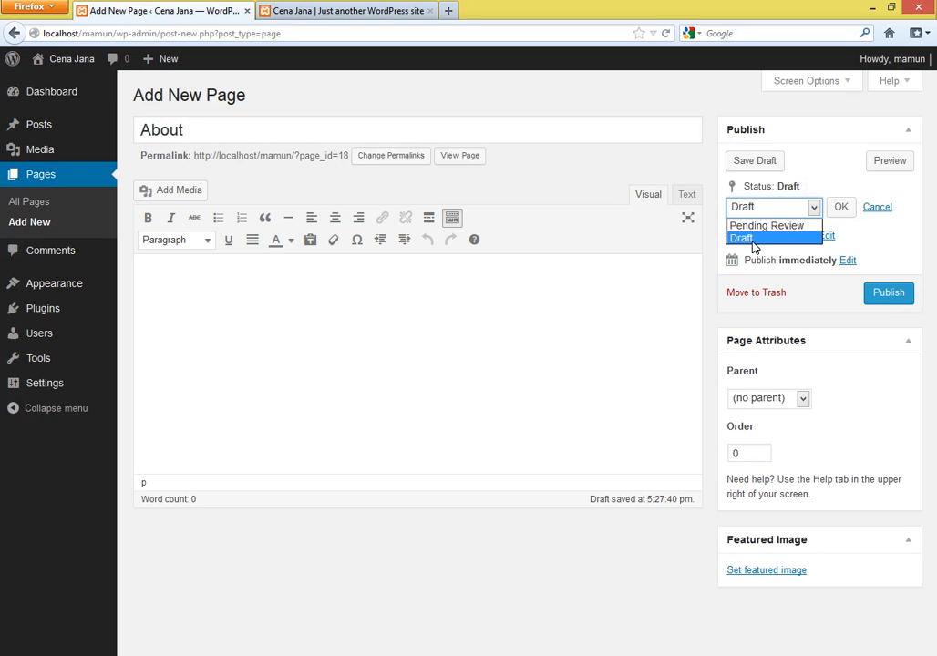
click(837, 202)
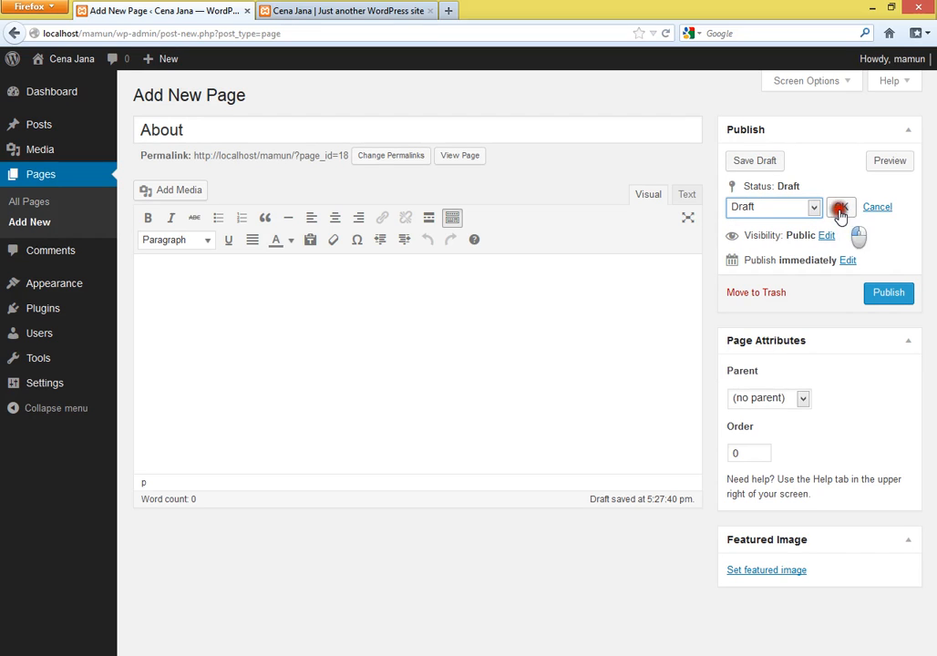
click(840, 207)
click(827, 213)
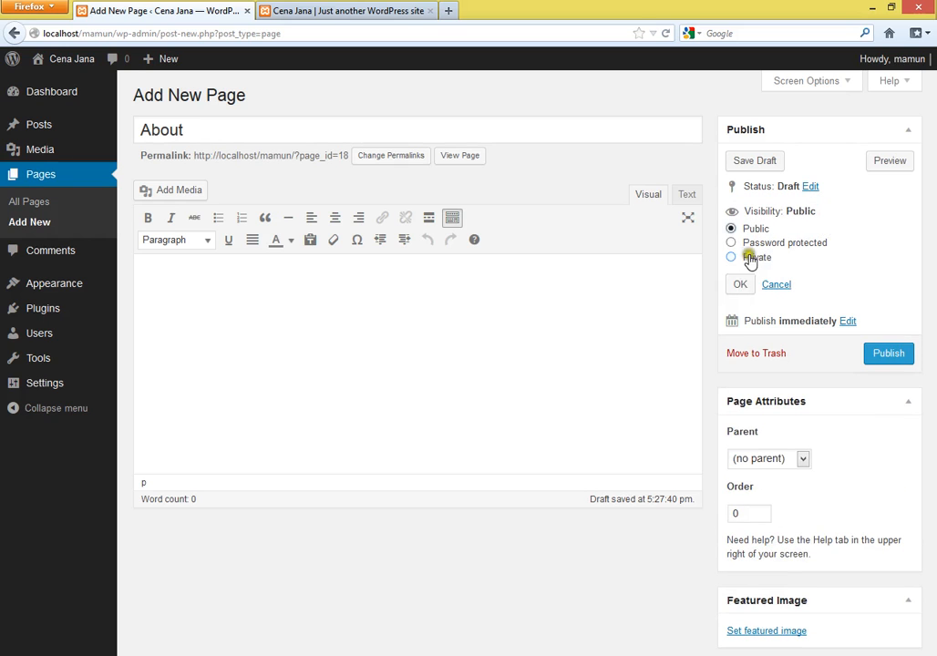
click(738, 285)
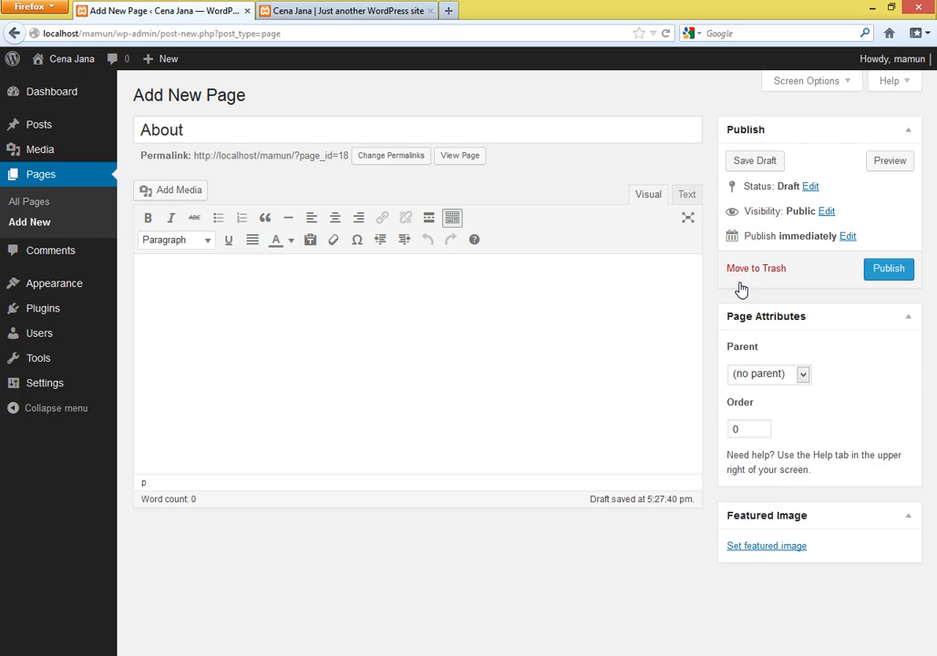
- Review the publishing date and parent page options, keeping immediate publication and no parent
click(848, 237)
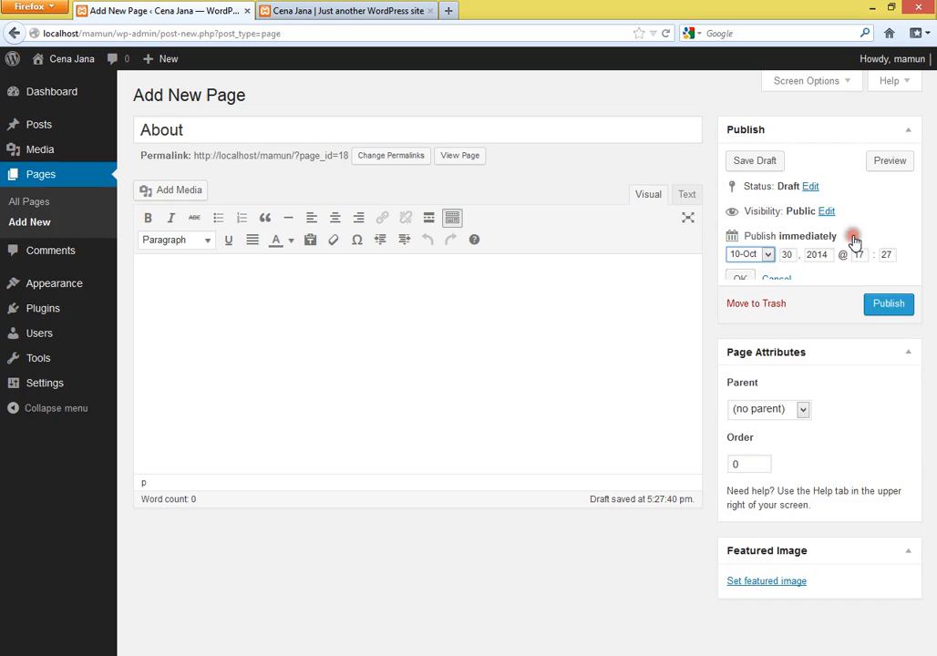
click(741, 282)
click(757, 374)
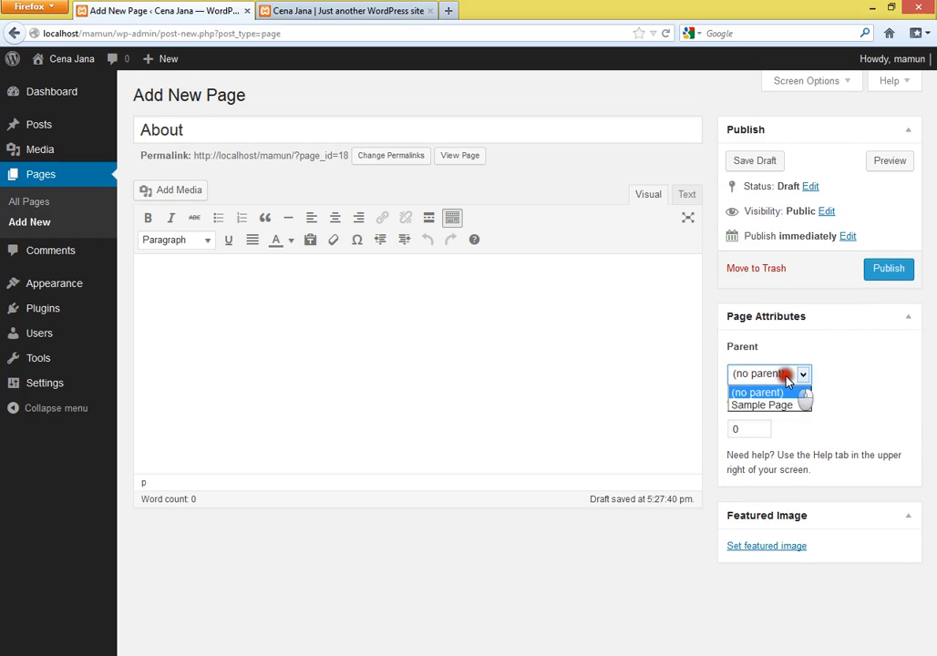
click(812, 378)
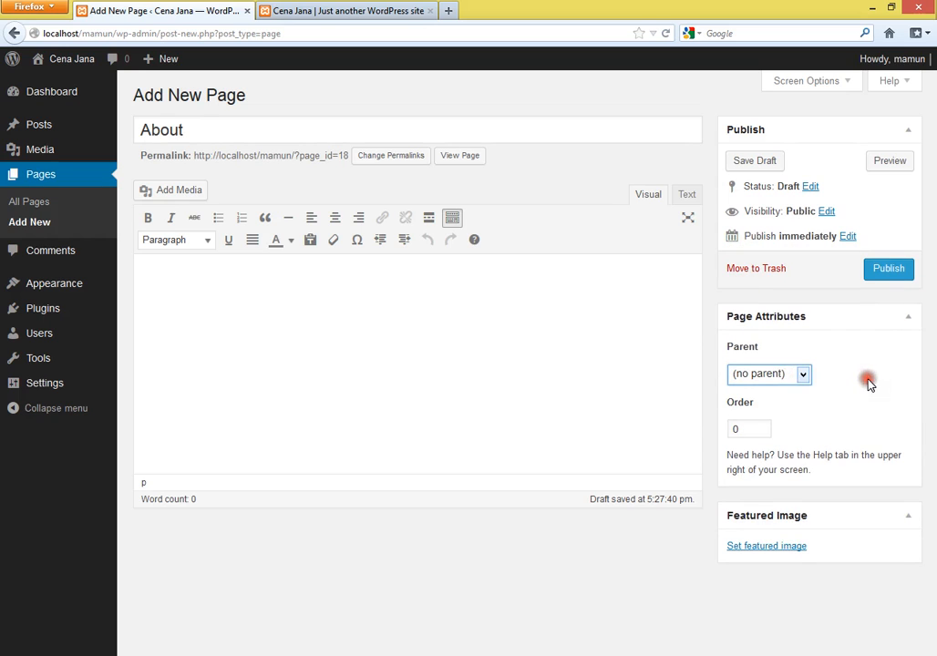
click(813, 314)
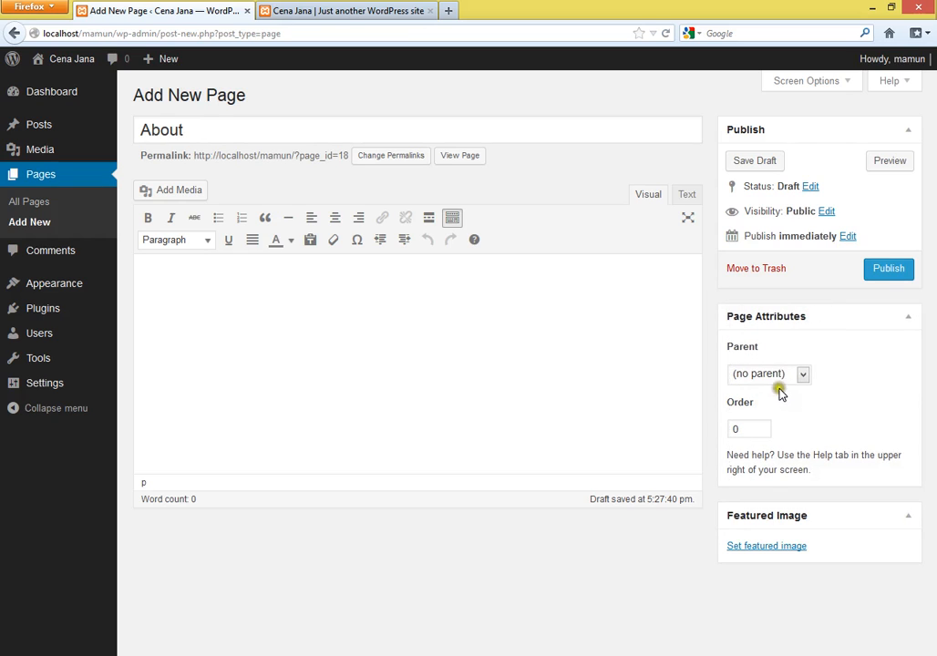
- Copy the Computer Science post's text from the site's front page and paste it into the About page's body
click(287, 352)
click(310, 13)
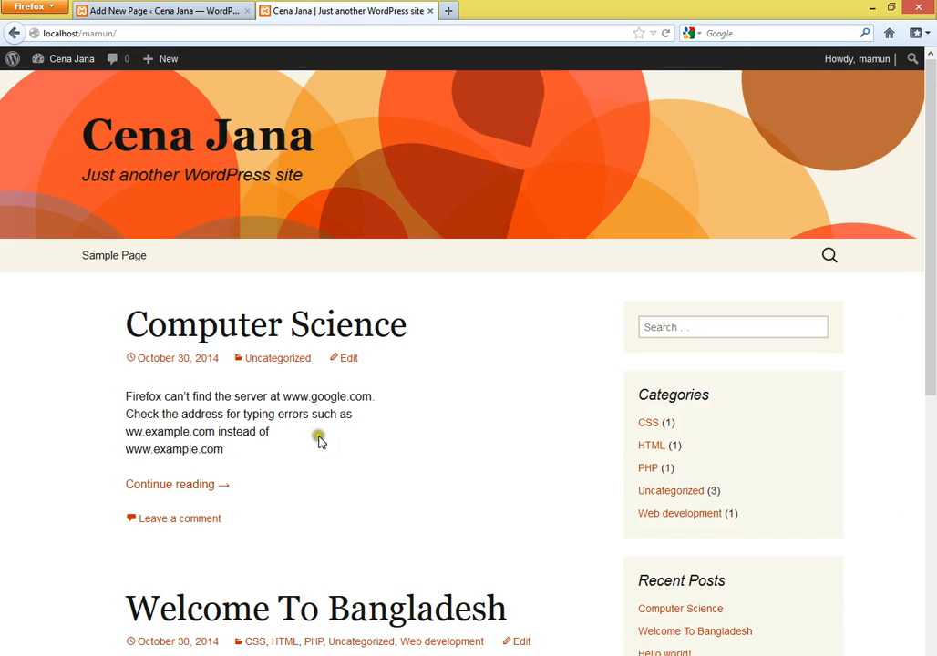
drag(228, 533, 114, 398)
key(ctrl+c)
click(91, 11)
click(211, 264)
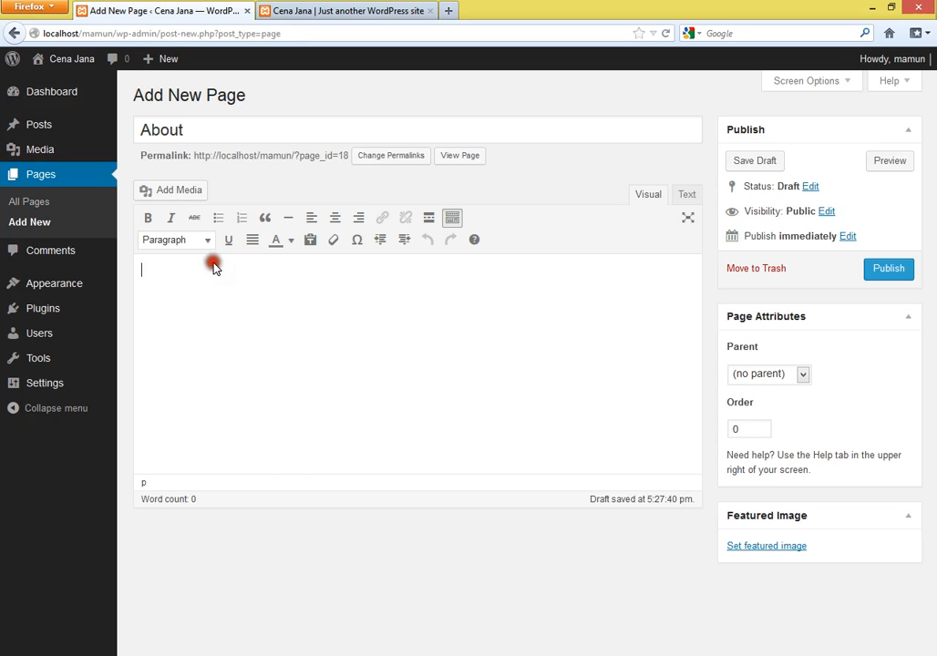
key(ctrl+v)
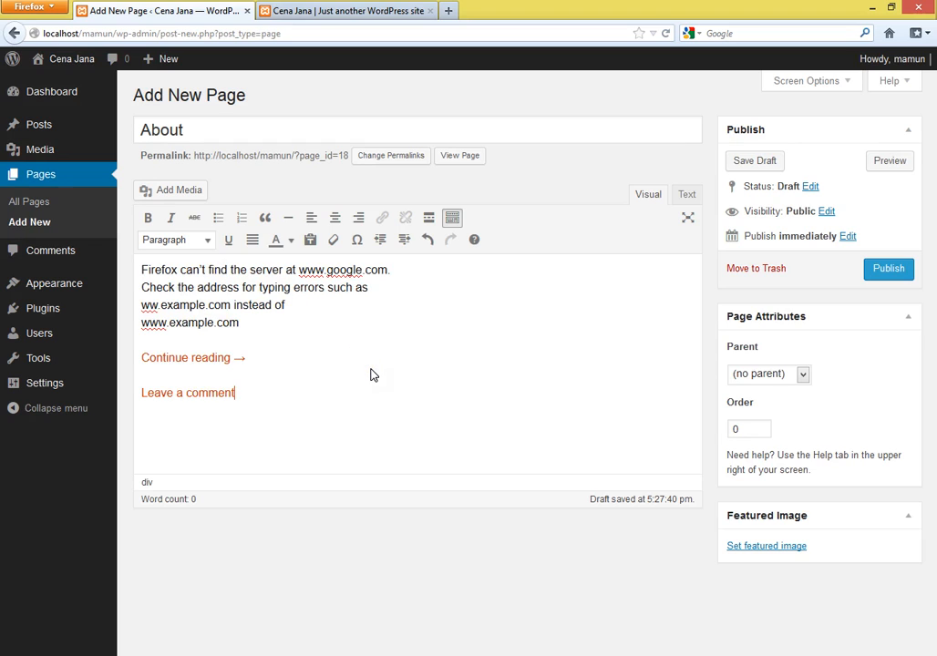
- Remove the pasted "Continue reading" and "Leave a comment" links from the body and publish the page
drag(121, 349, 254, 435)
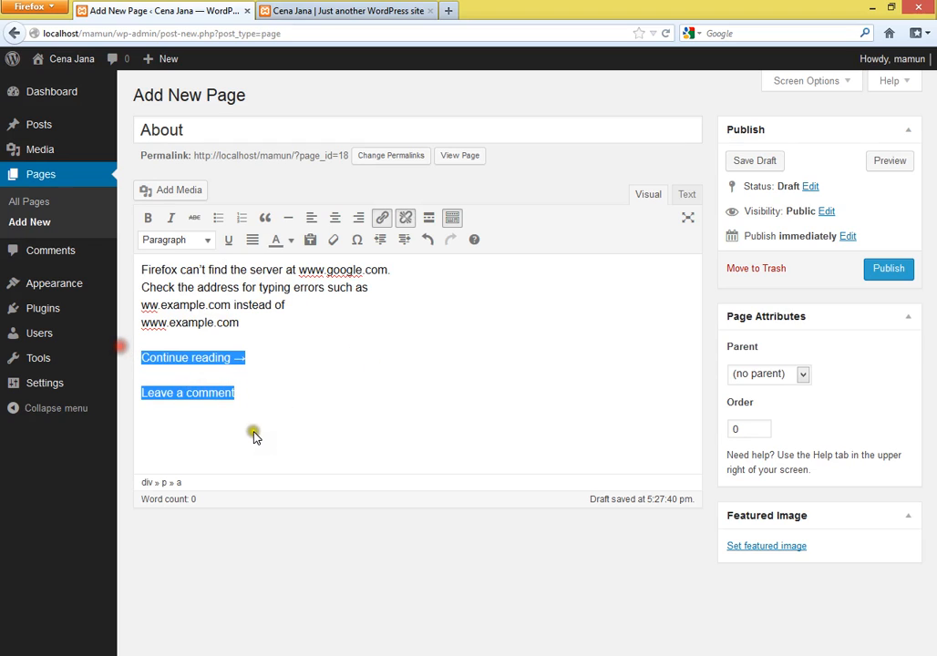
key(BackSpace)
key(BackSpace)
key(BackSpace)
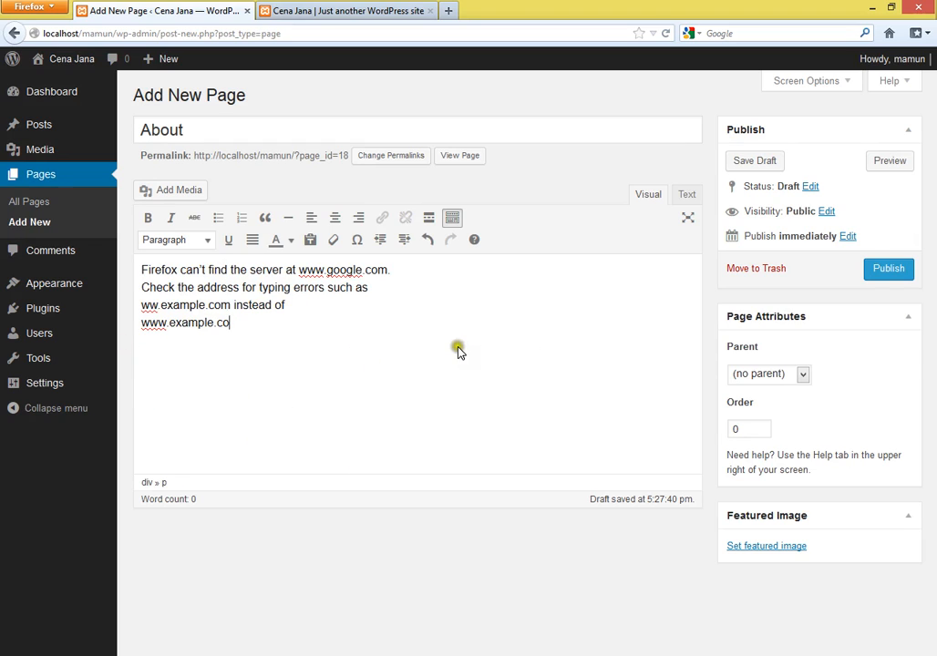
click(885, 273)
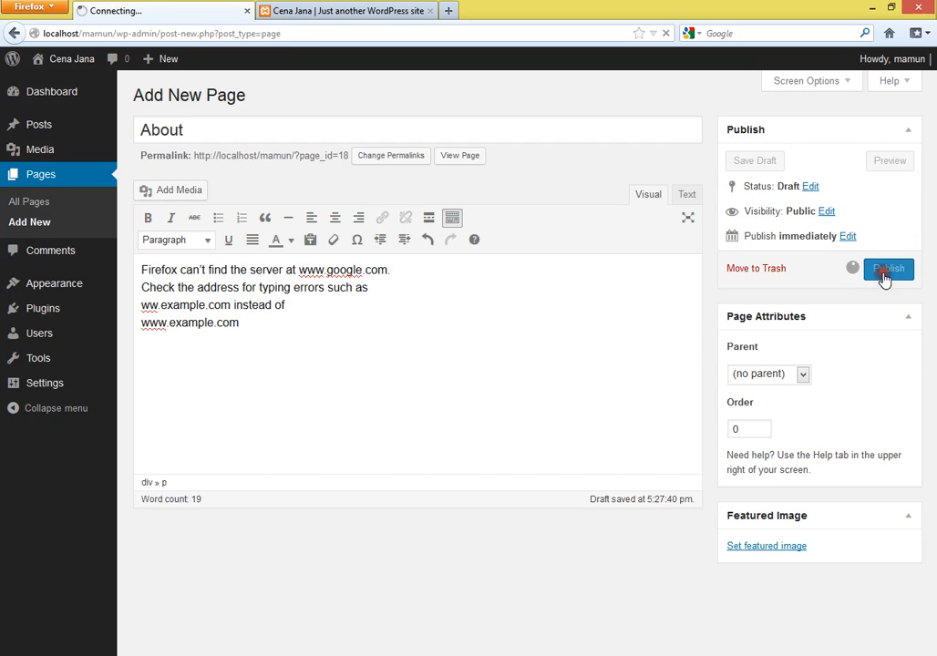
- Reload the site's front page to check its navigation for the About page
click(351, 10)
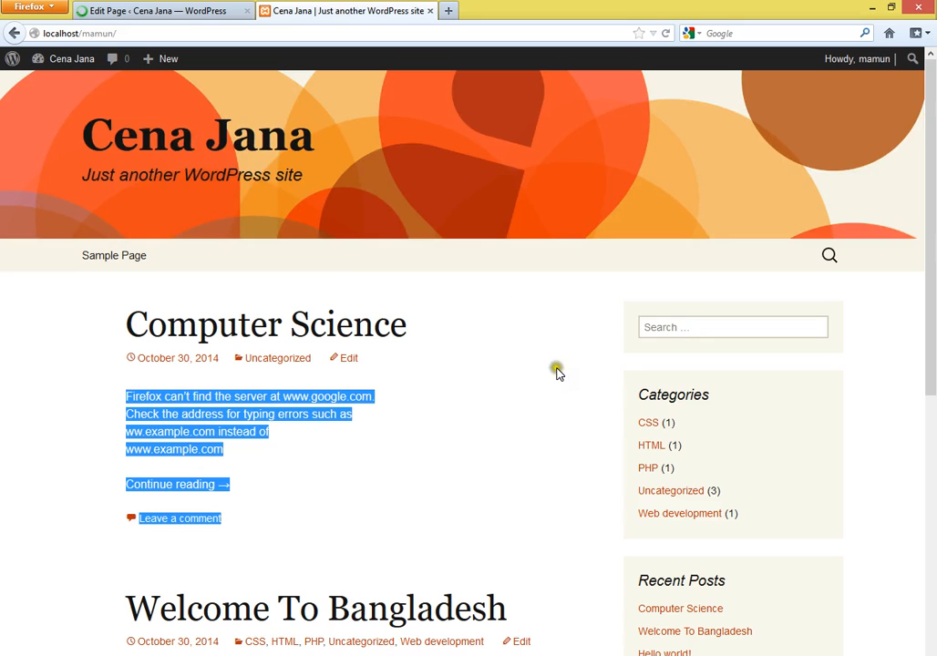
right_click(503, 311)
click(480, 326)
click(667, 34)
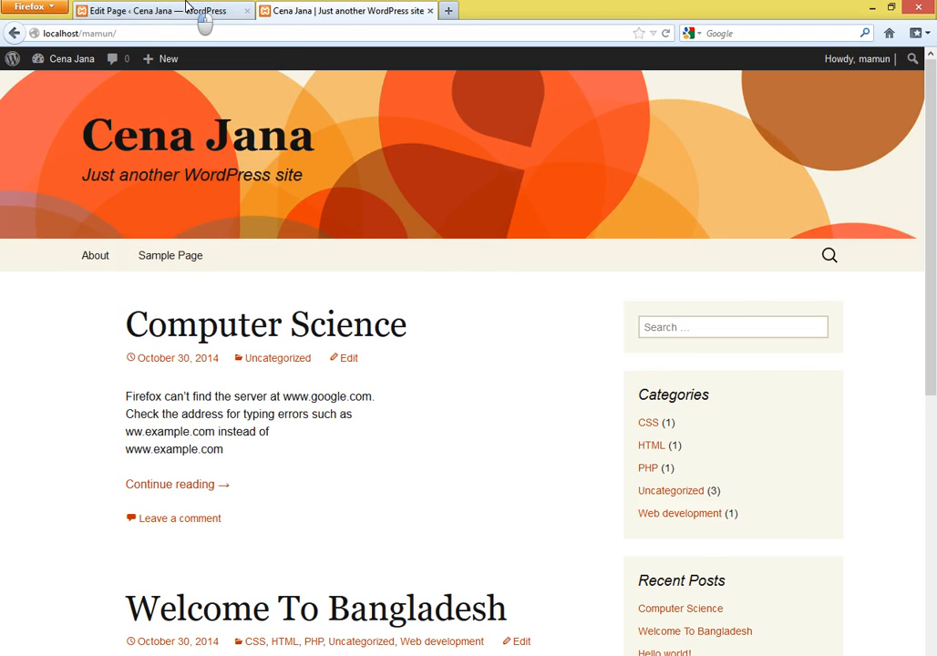
- Open the site's menu editor in a separate browser tab
click(188, 8)
mouse_move(68, 289)
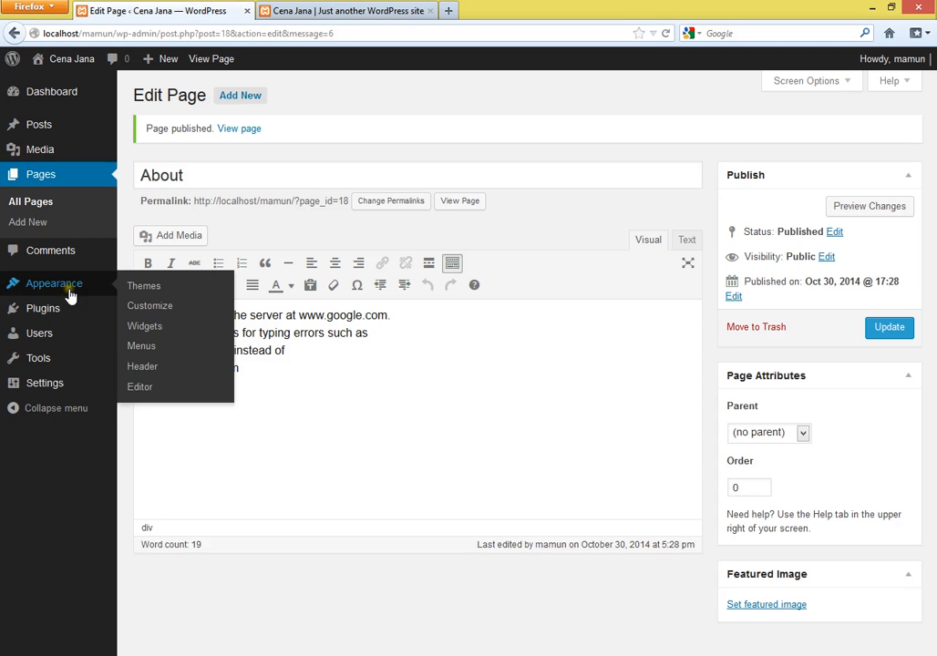
middle_click(144, 347)
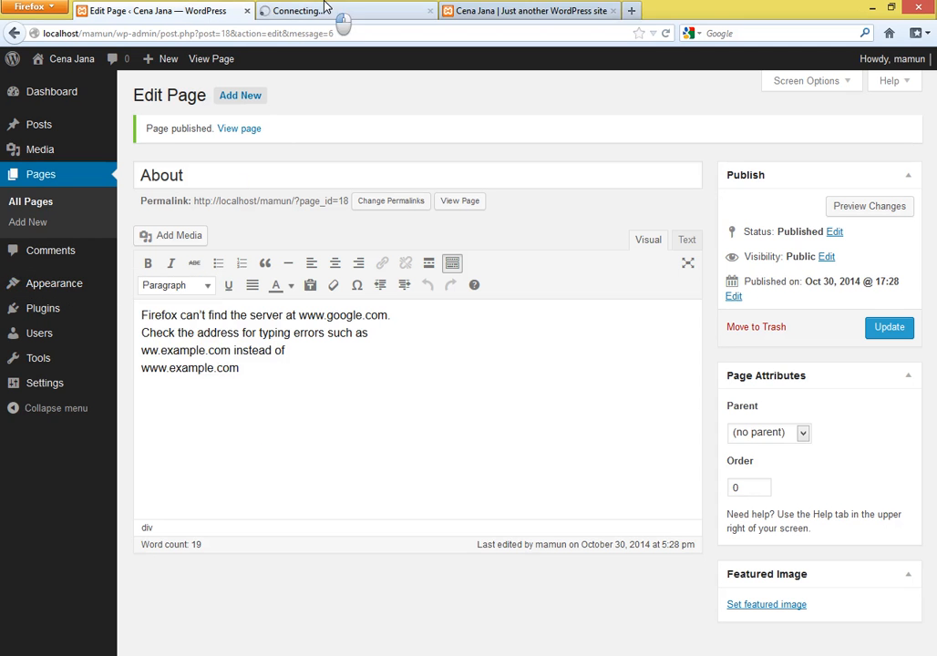
click(325, 8)
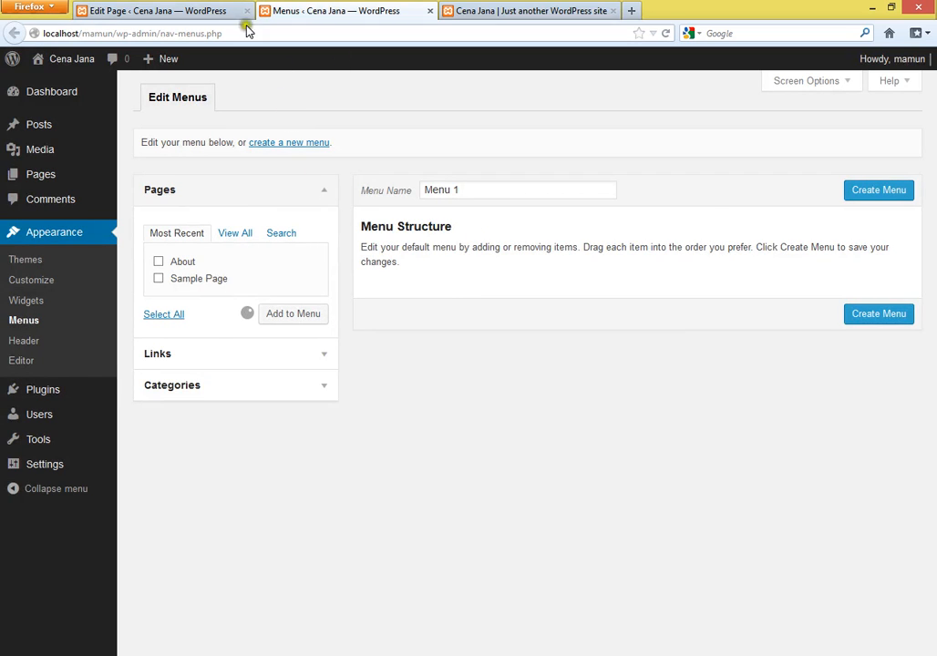
- Compare the front page's navigation with the items in the menu structure and look through the front-page posts
click(199, 13)
click(490, 13)
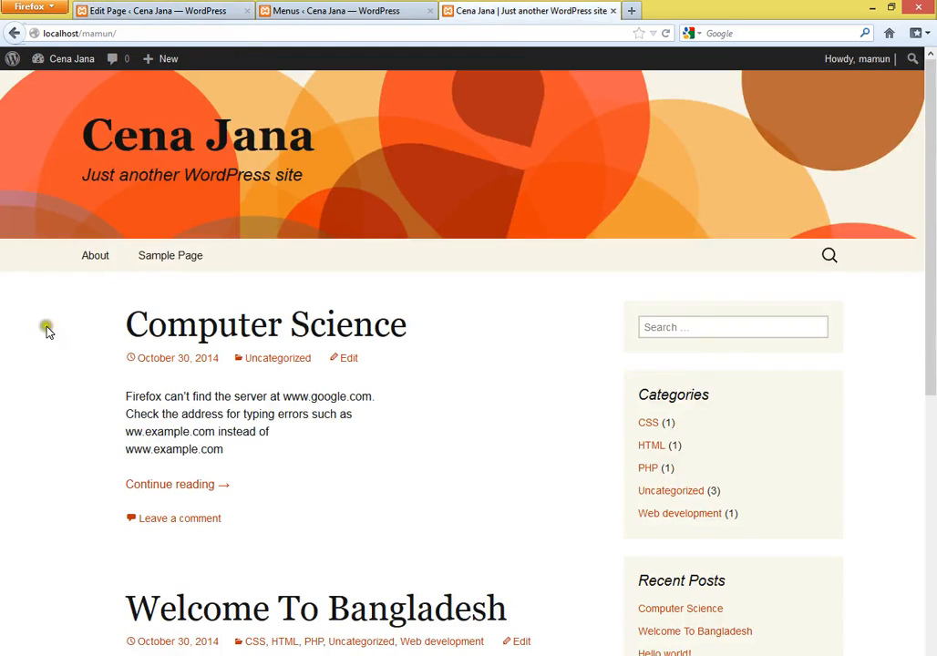
click(310, 10)
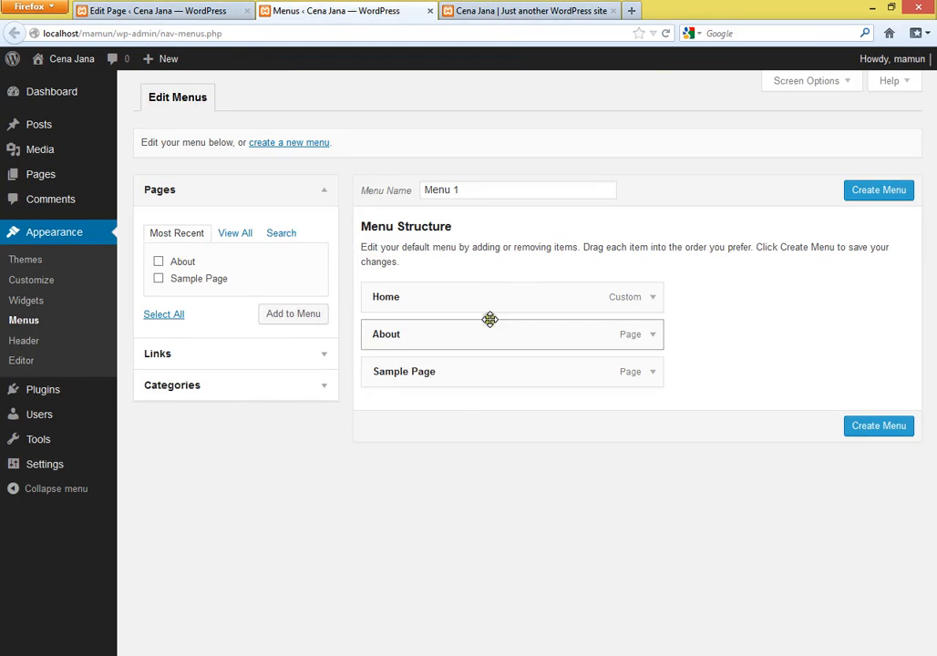
click(469, 10)
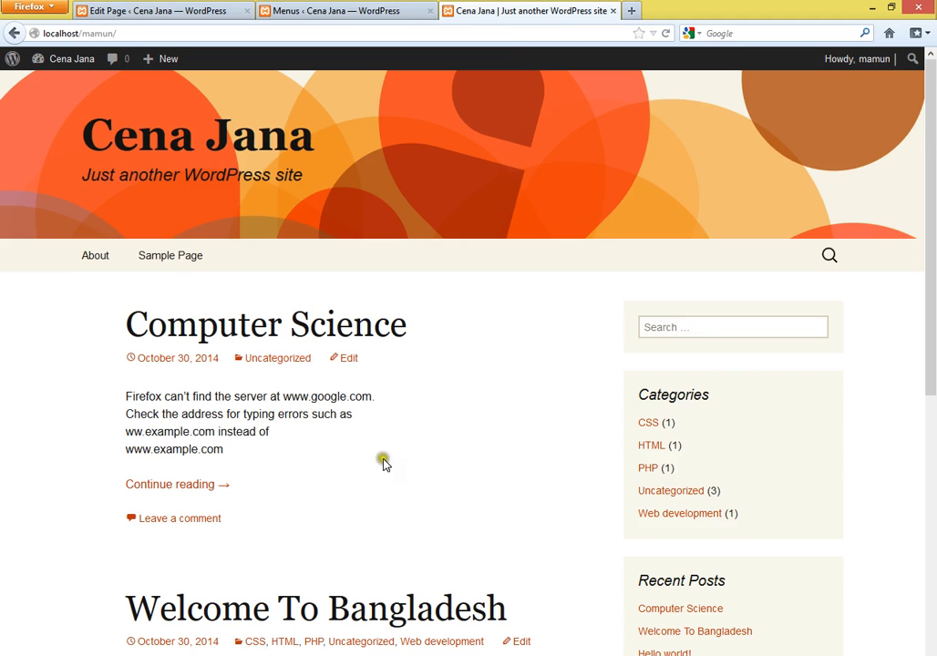
click(157, 11)
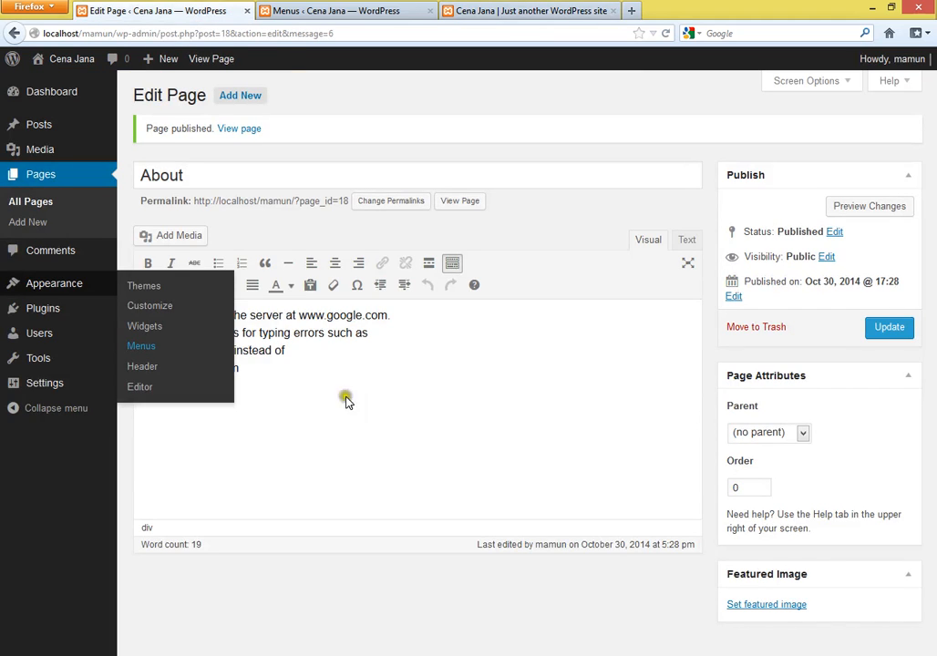
click(360, 13)
click(209, 8)
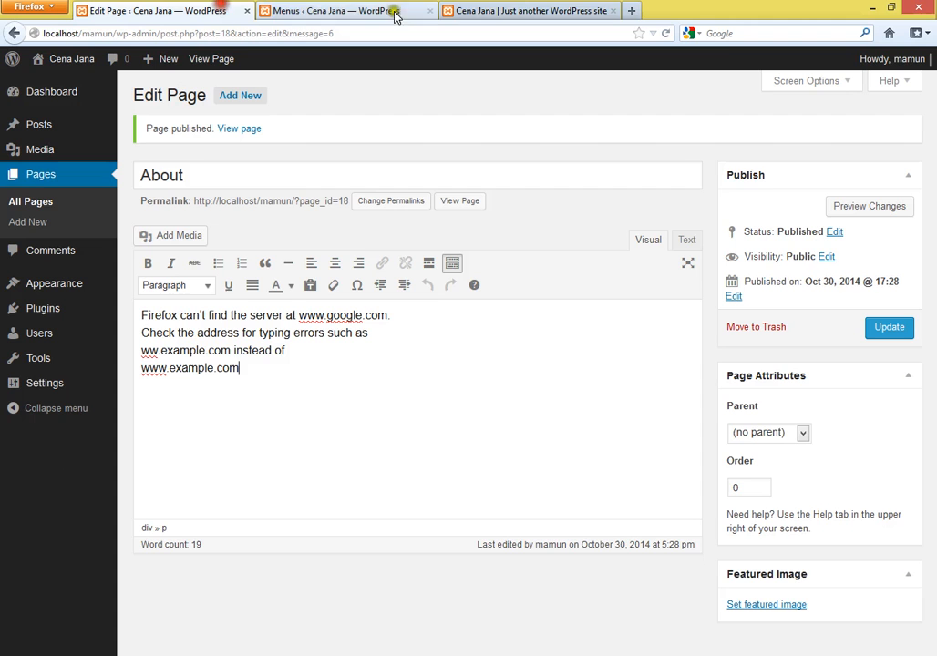
click(540, 8)
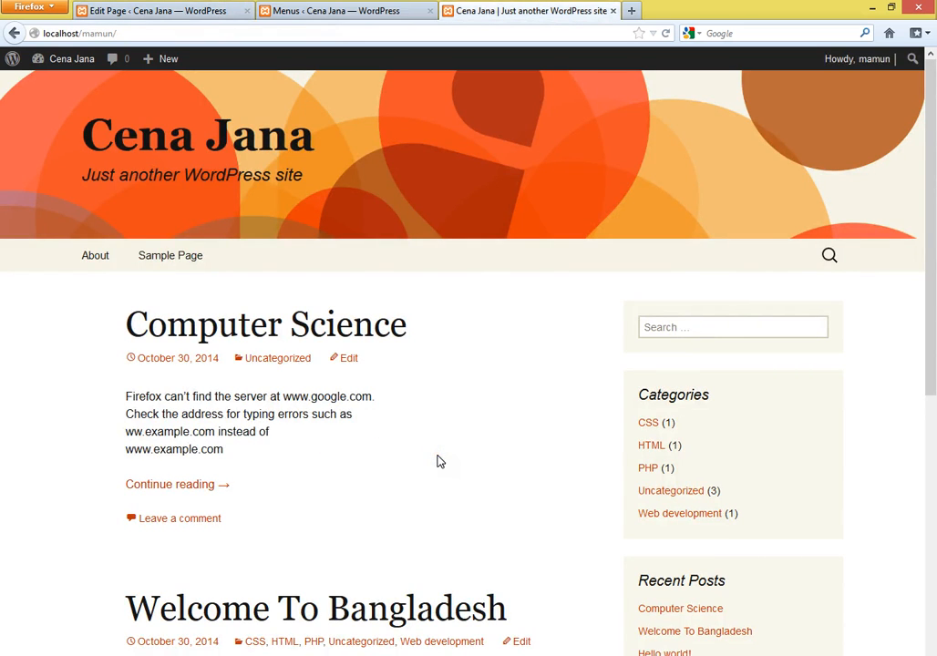
scroll(272, 341, down, 5)
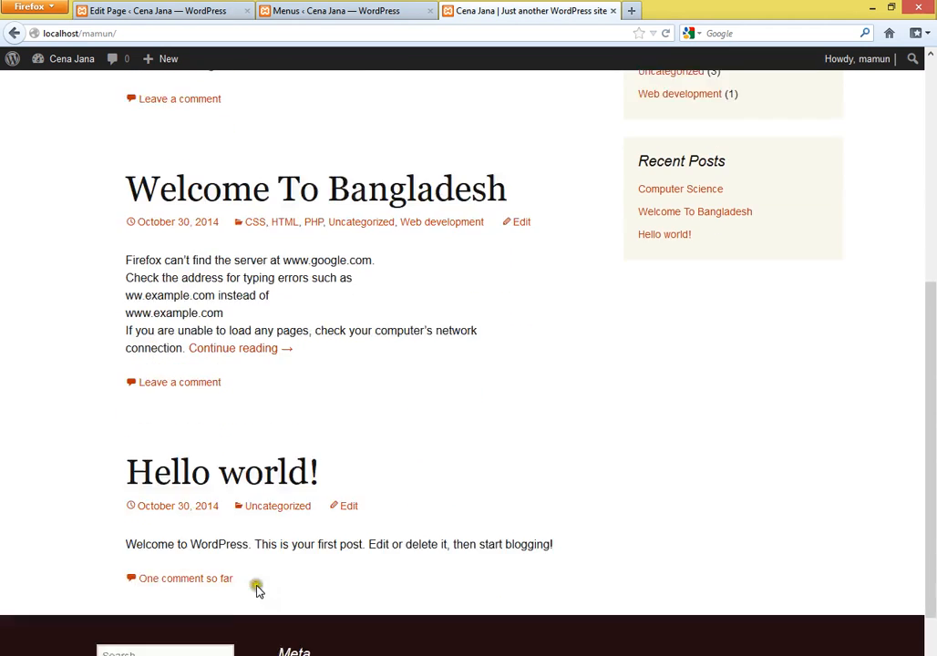
scroll(257, 591, up, 4)
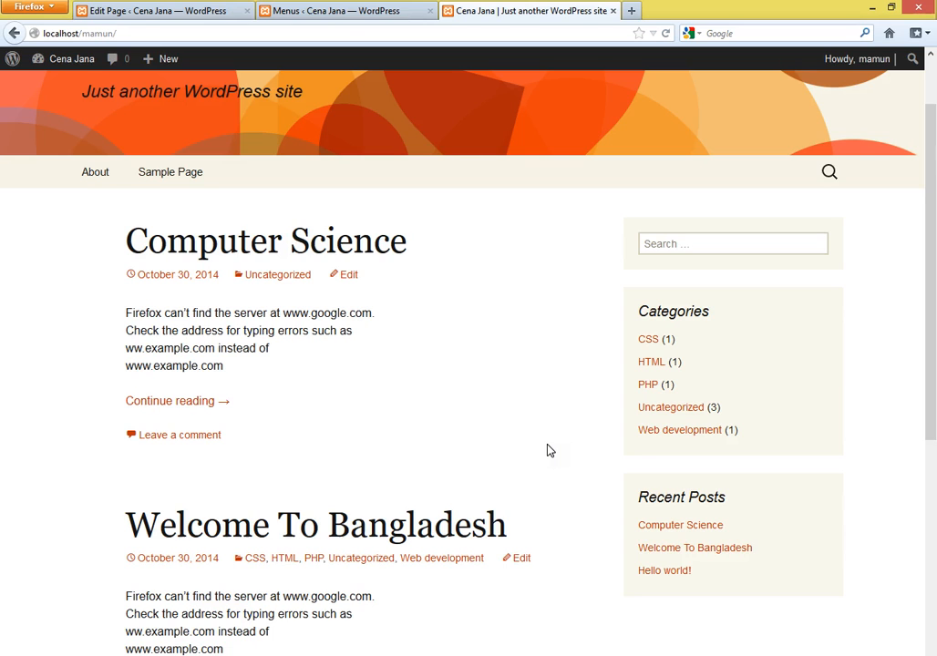
click(155, 10)
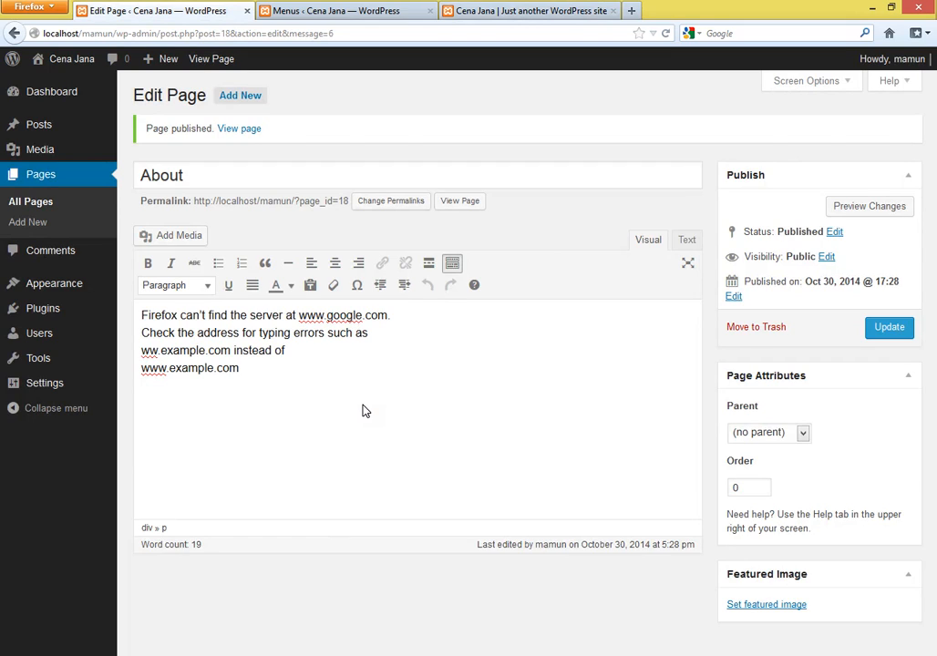
click(346, 10)
click(506, 11)
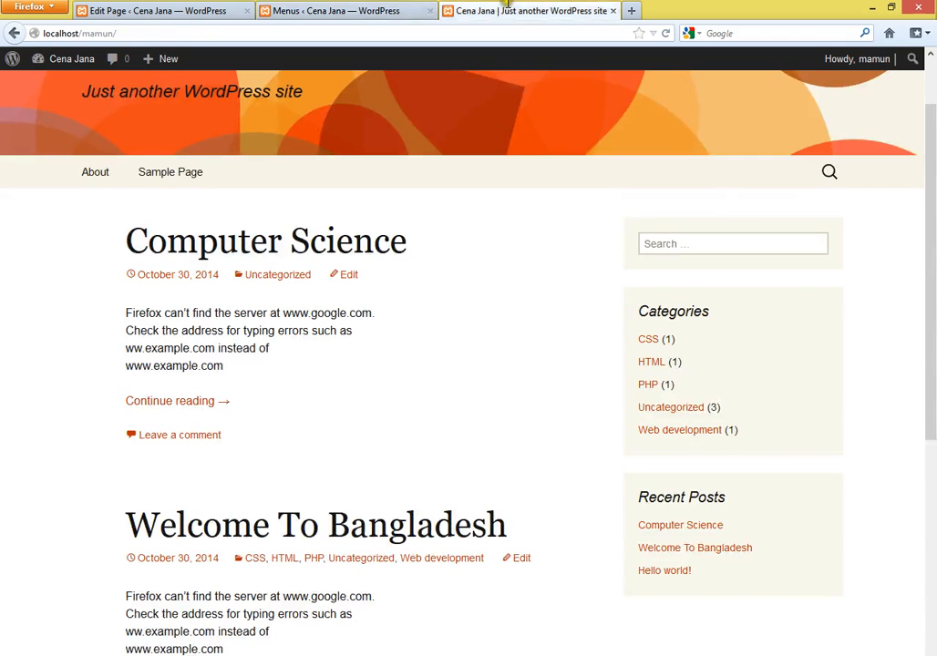
- Color the About page's entire body text turquoise (#33cccc) and make it bold
click(150, 12)
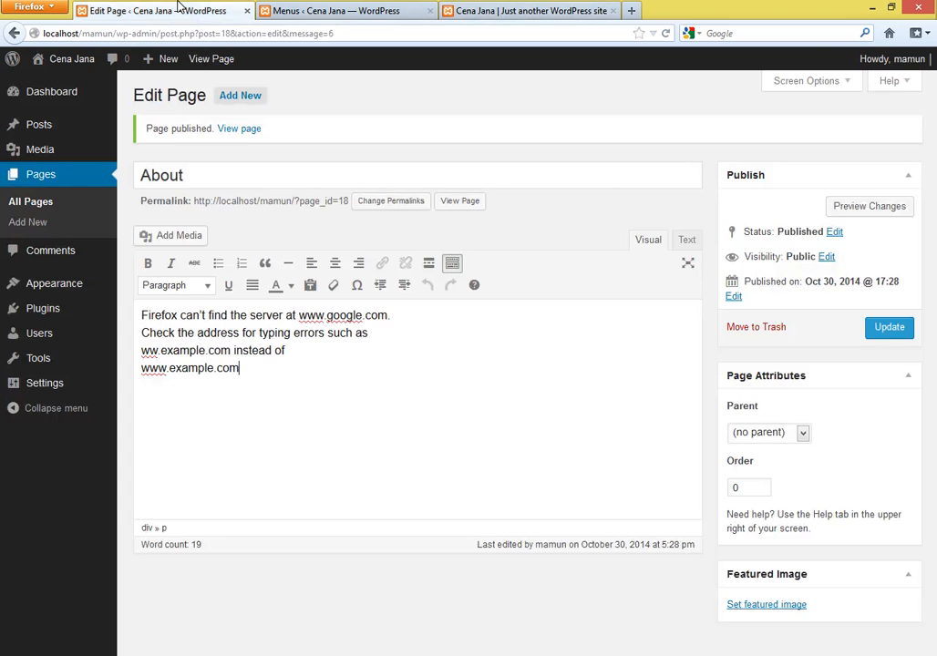
click(271, 390)
drag(283, 368, 135, 319)
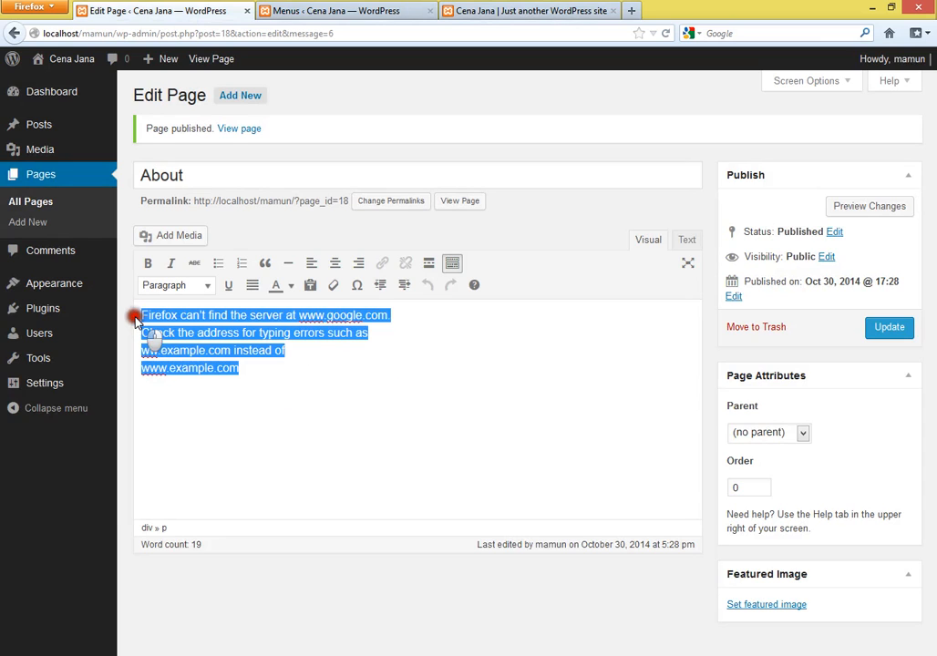
click(293, 287)
click(328, 327)
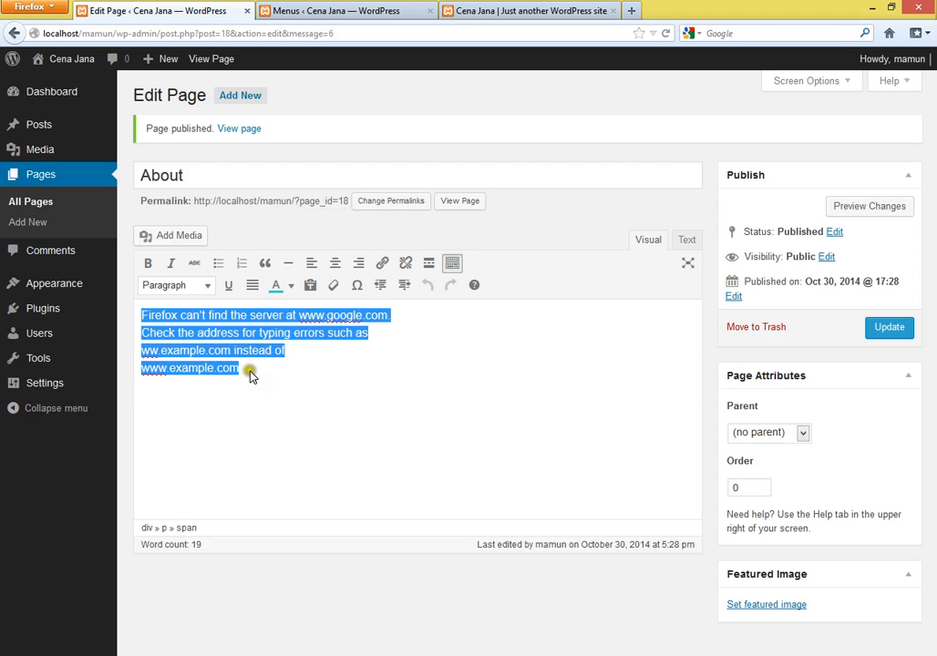
drag(252, 376, 126, 307)
click(148, 264)
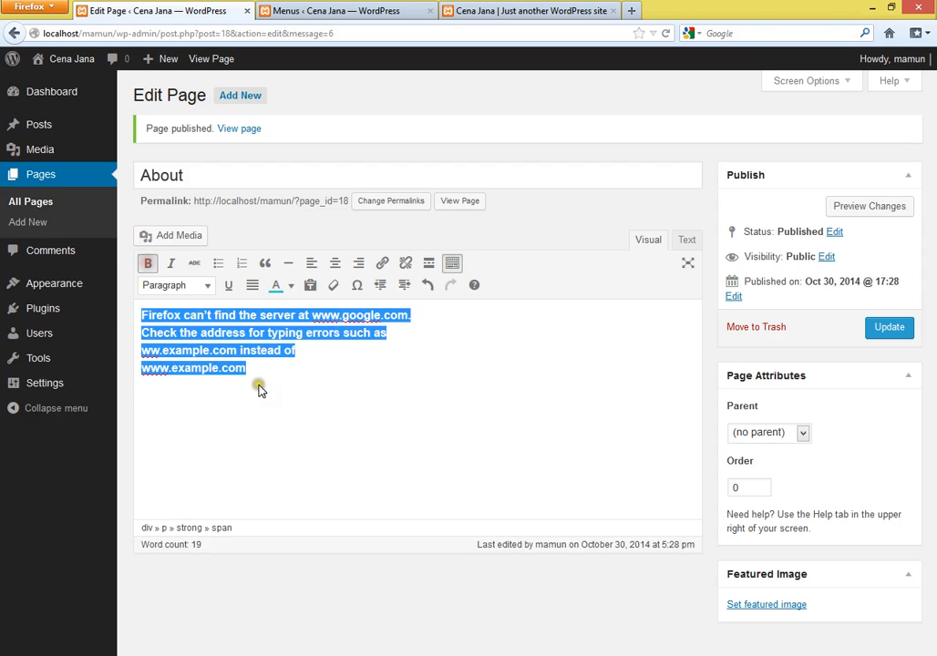
click(259, 390)
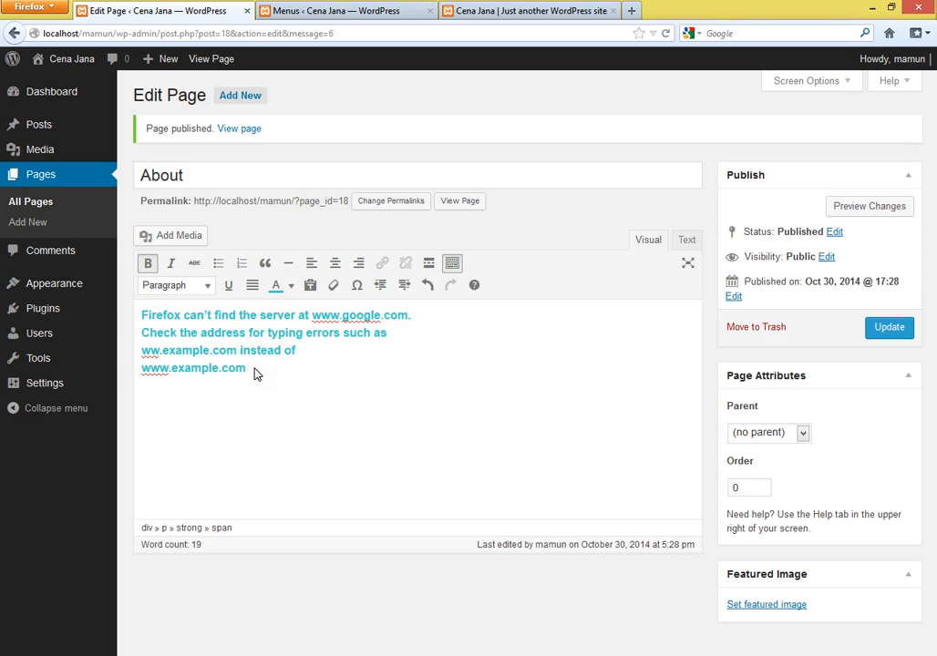
- Inspect the HTML source of the About page's body, return to visual editing and update the page
click(688, 240)
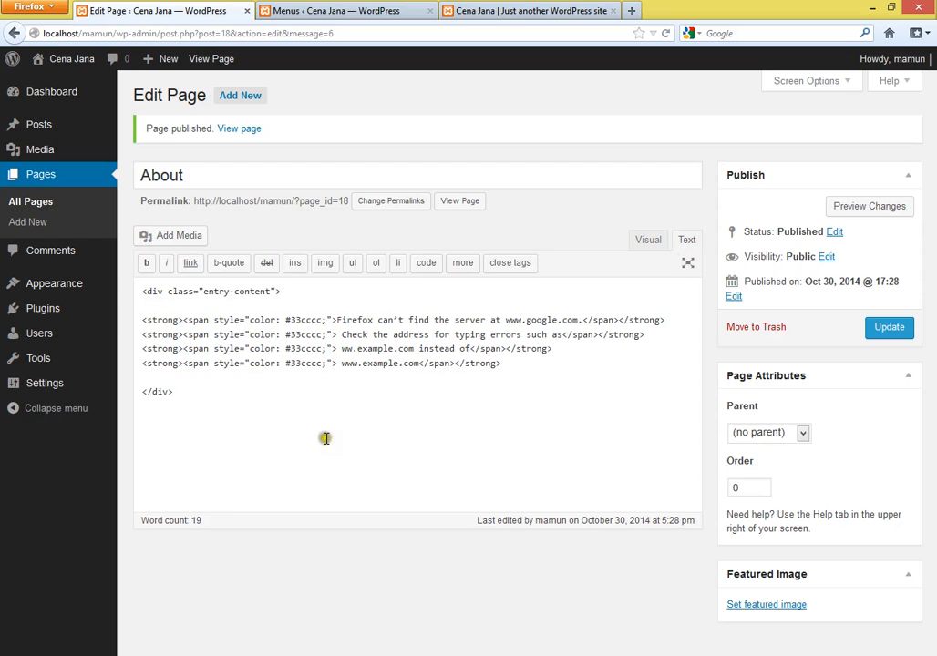
click(650, 245)
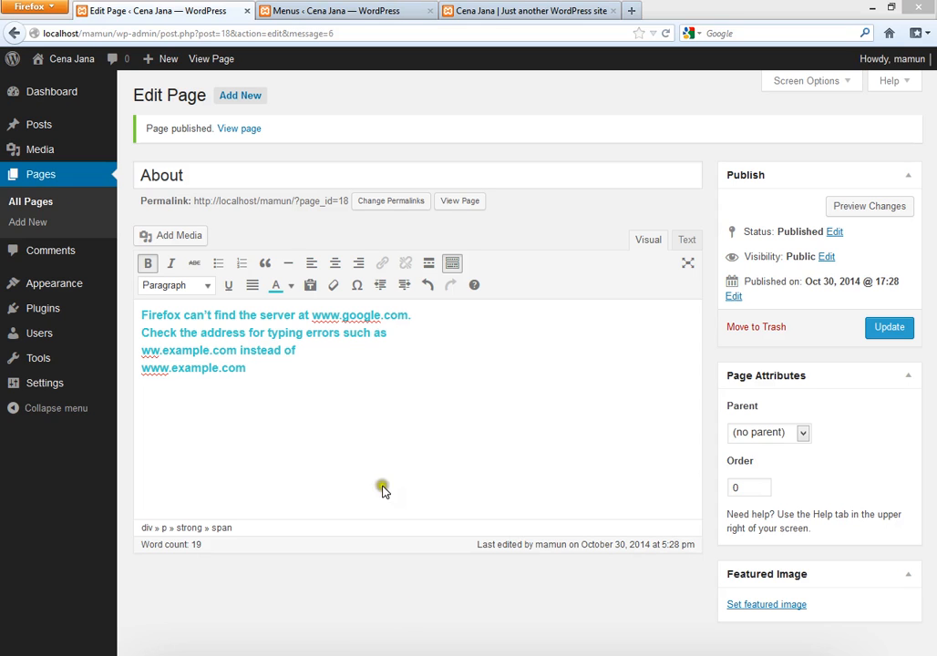
click(879, 331)
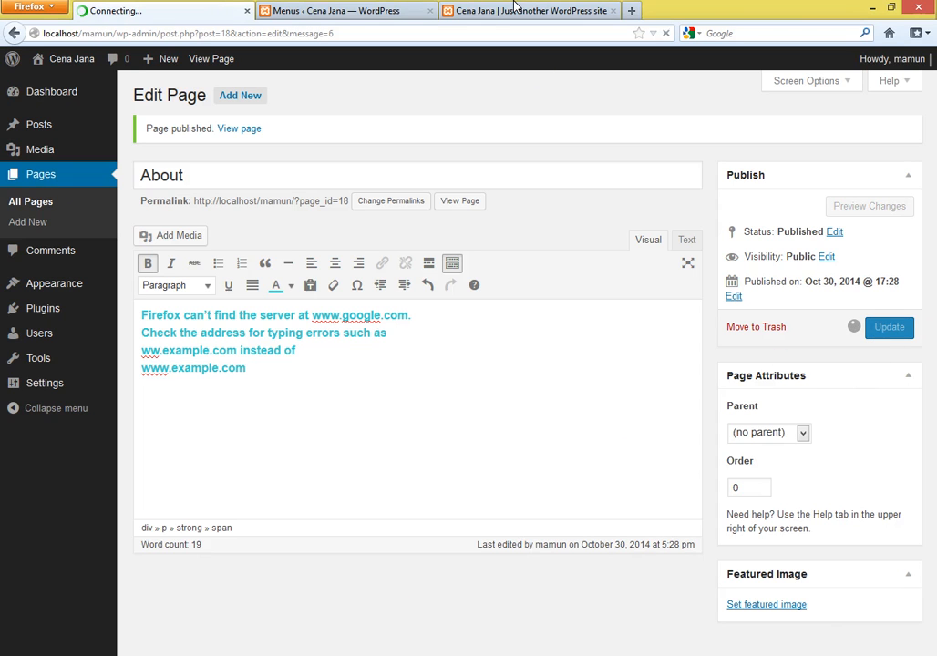
- Reload the site's front page and view its About page to check the new text formatting
click(364, 10)
click(492, 11)
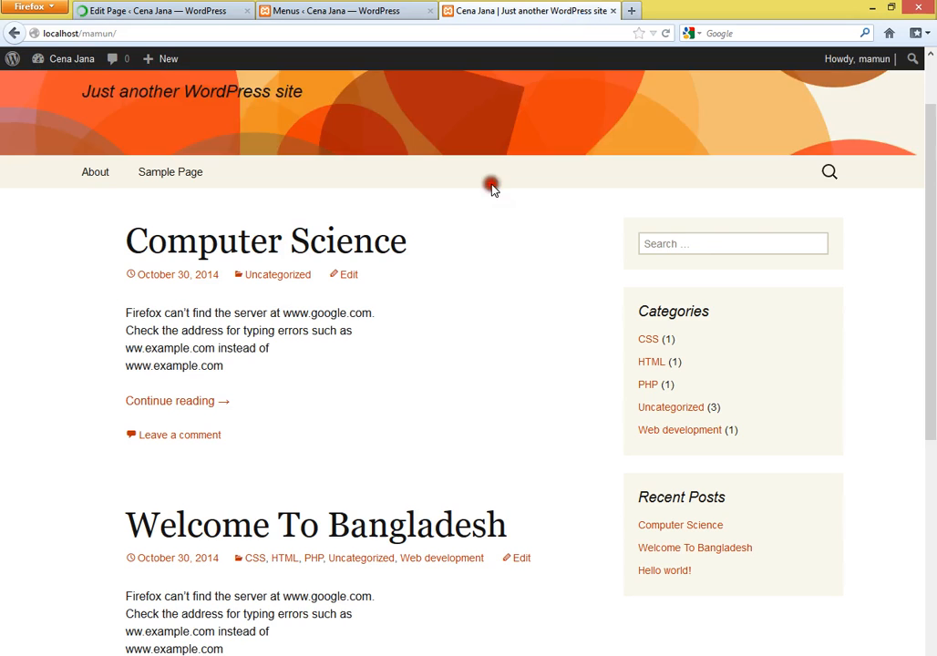
click(668, 34)
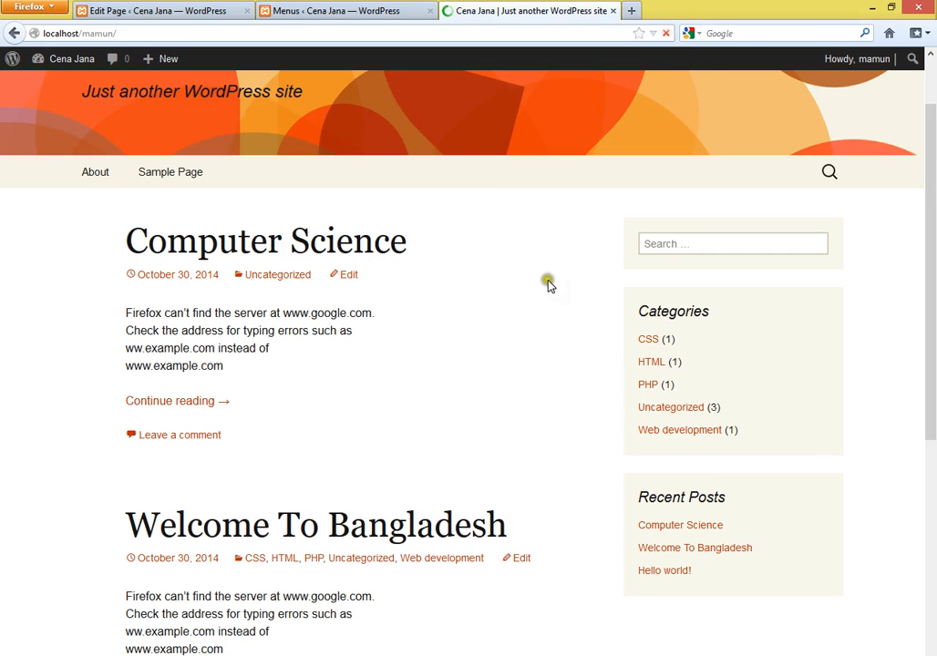
click(83, 177)
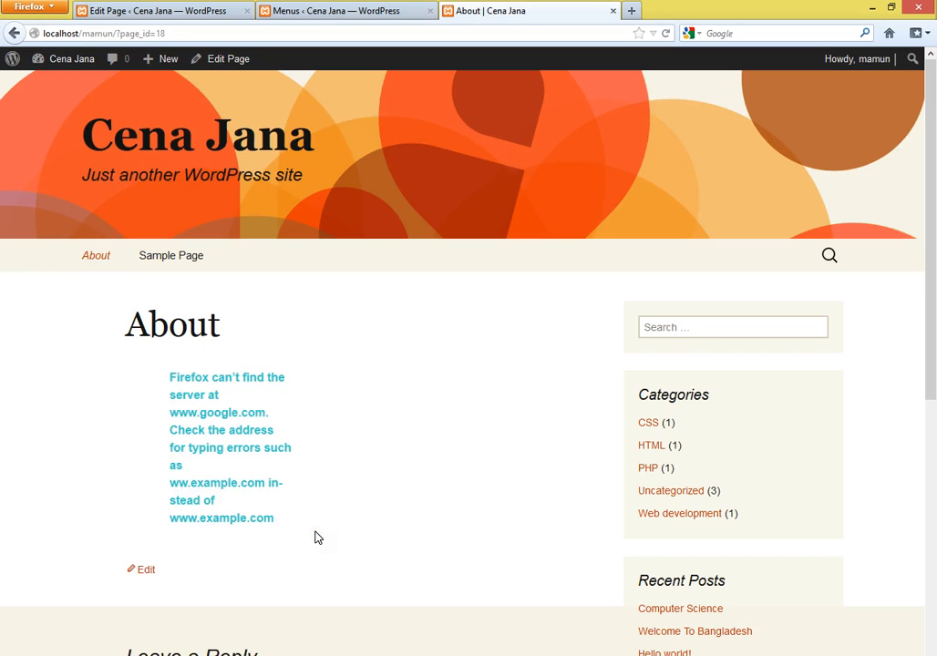
- Go back to the About page's editor and open the list of all pages
click(150, 12)
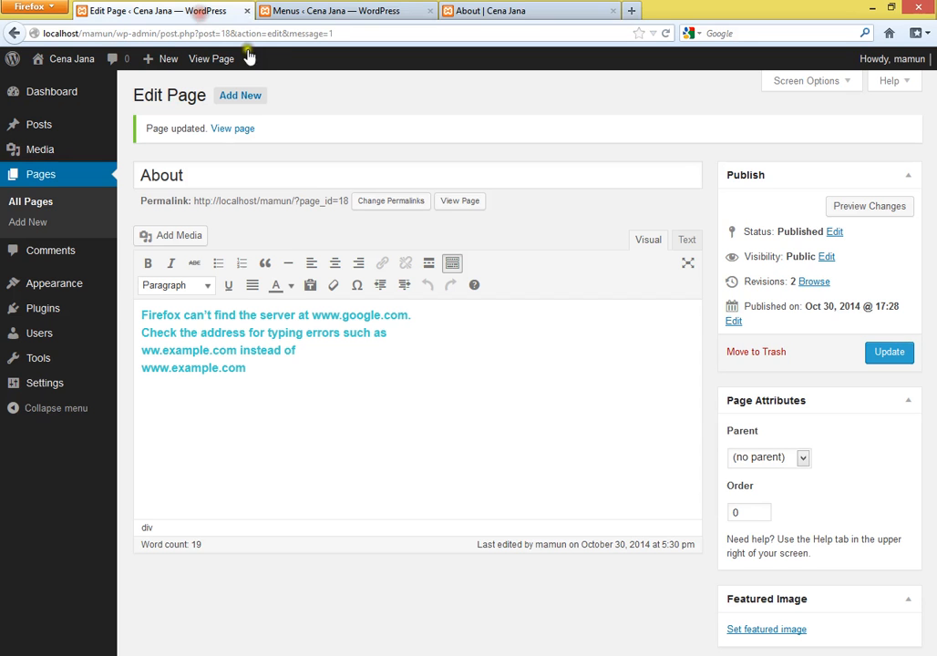
click(55, 205)
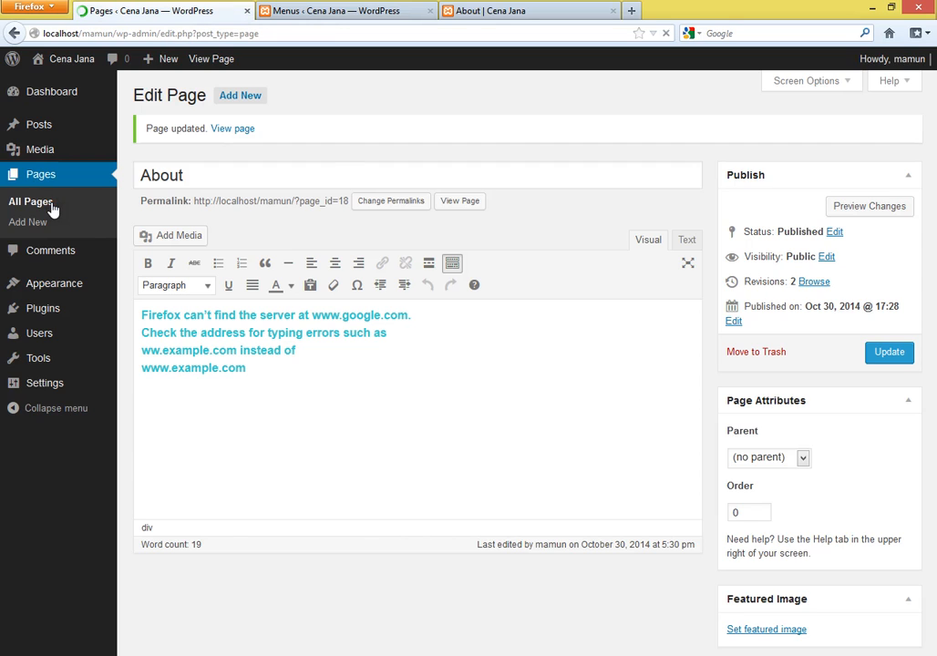